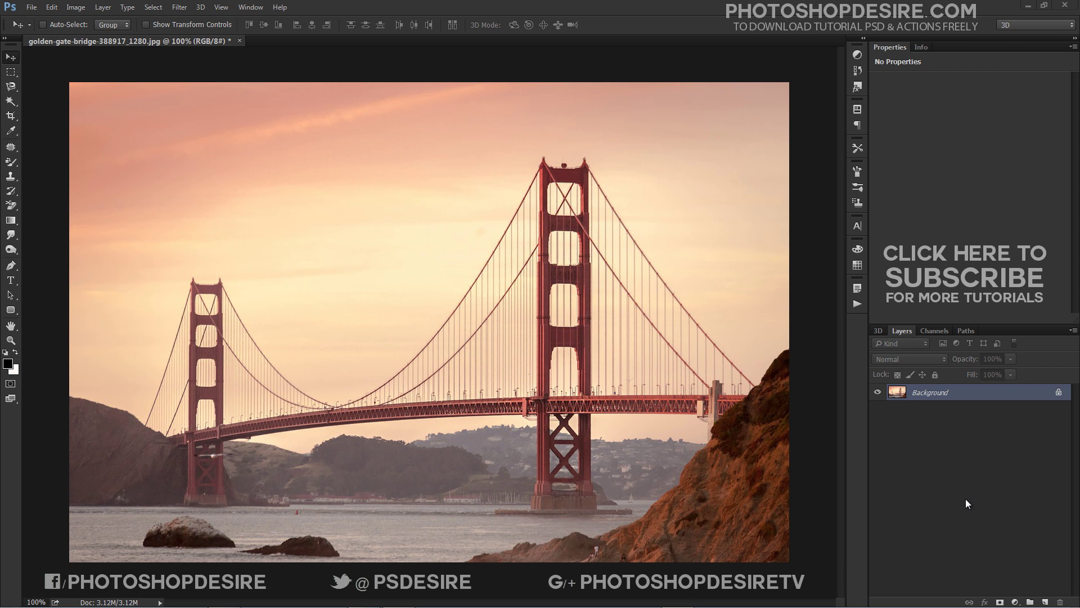
Step: Duplicate the Background layer to create a Background copy layer
{"action": "right_click", "coordinate": [941, 395]}
{"action": "left_click", "coordinate": [970, 418]}
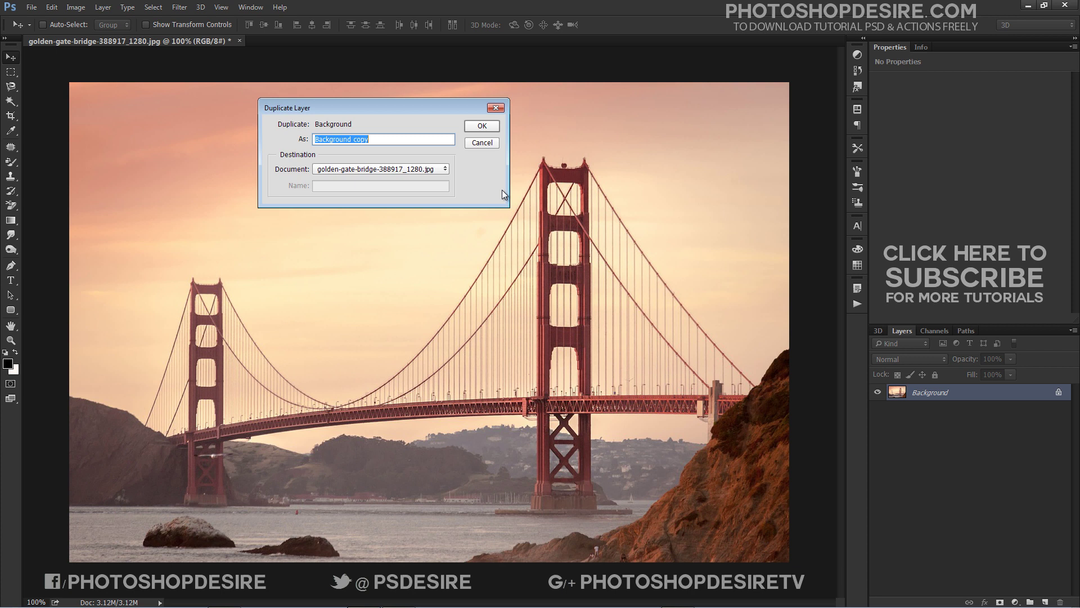
{"action": "left_click", "coordinate": [478, 120]}
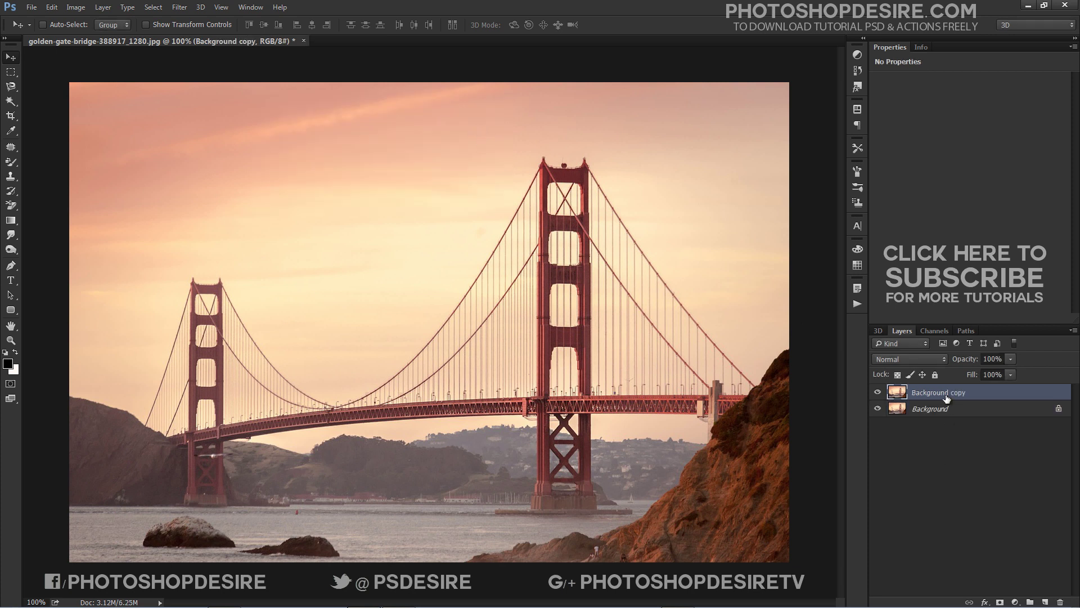
Step: Desaturate the Background copy so the bridge photo turns black and white
{"action": "left_click", "coordinate": [75, 7]}
{"action": "mouse_move", "coordinate": [141, 35]}
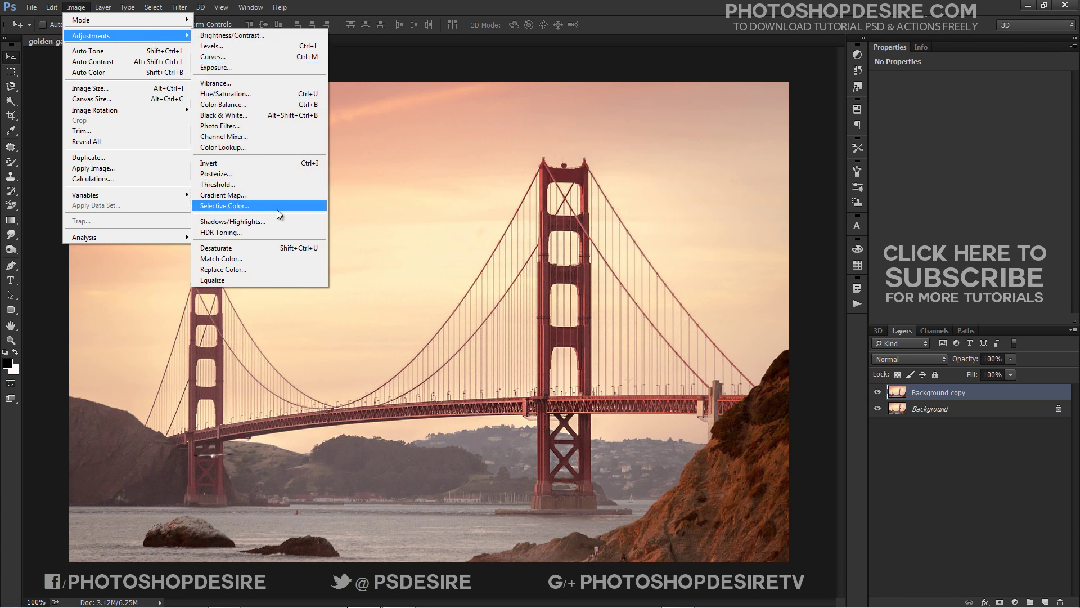
{"action": "left_click", "coordinate": [271, 250]}
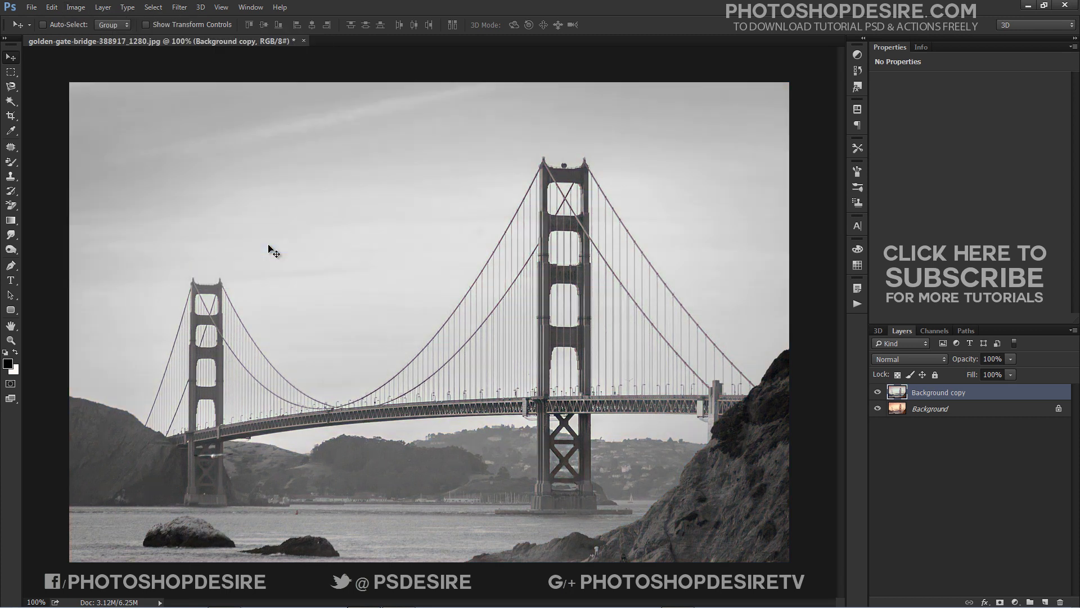
Step: Duplicate the grayscale Background copy layer to create Background copy 2
{"action": "right_click", "coordinate": [924, 393]}
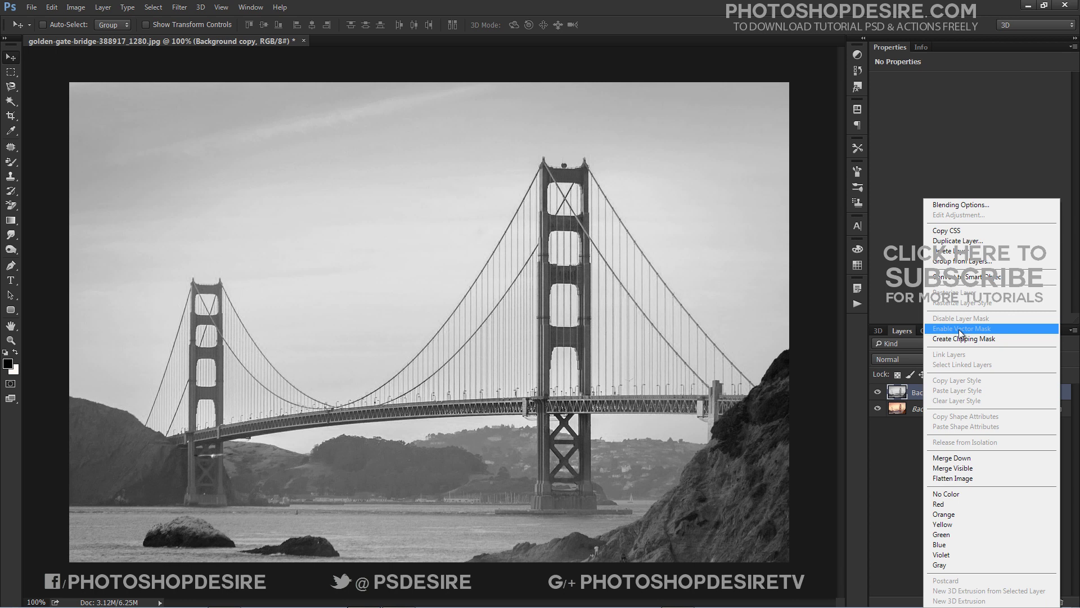
{"action": "left_click", "coordinate": [957, 241]}
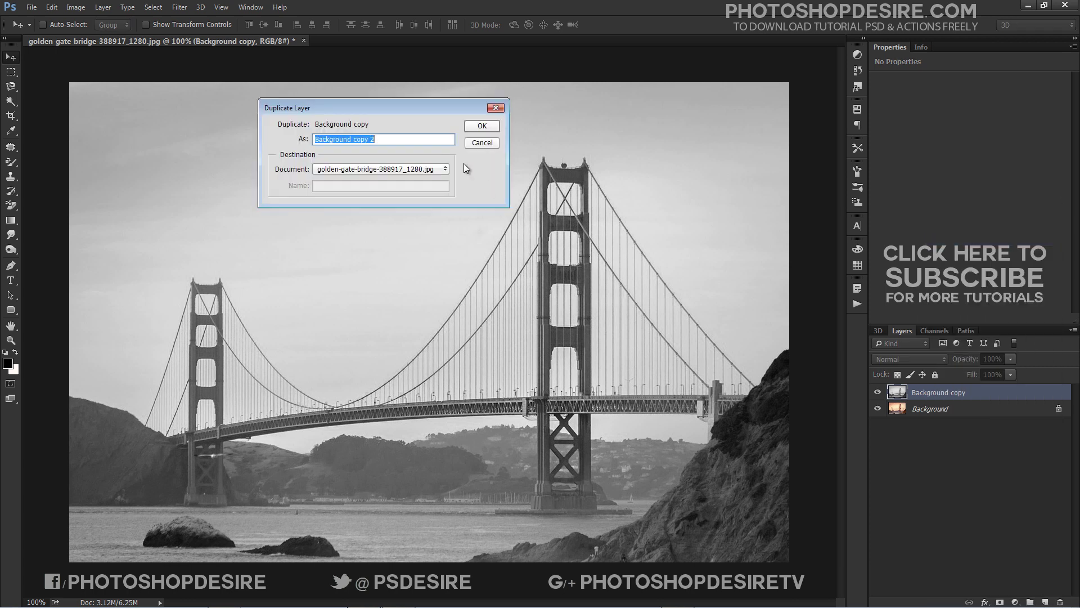
{"action": "left_click", "coordinate": [477, 131]}
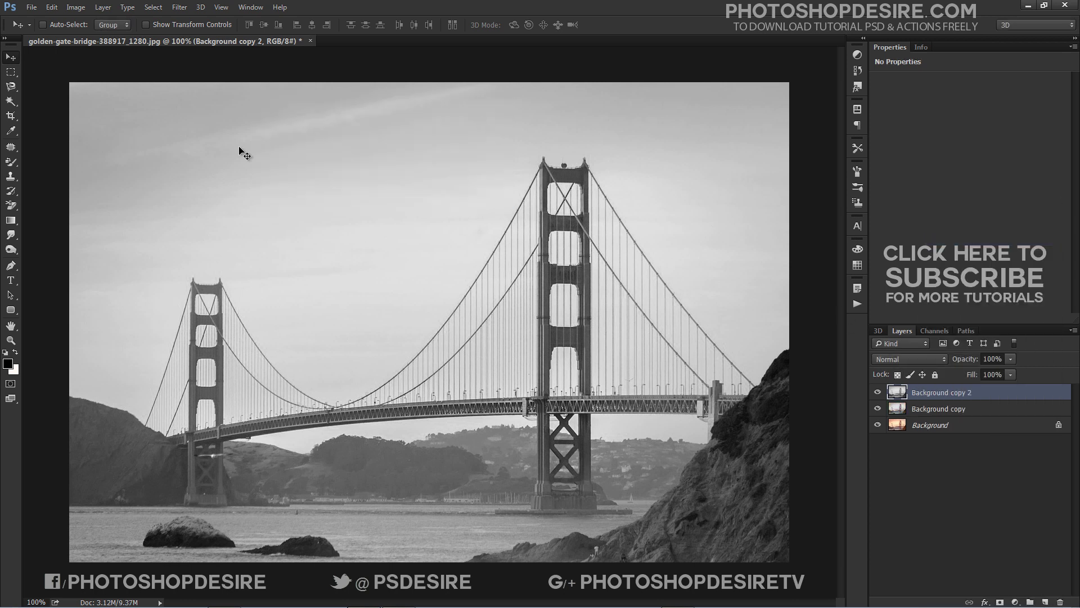
Step: Invert Background copy 2 into a negative image, then deselect the layer
{"action": "left_click", "coordinate": [72, 9]}
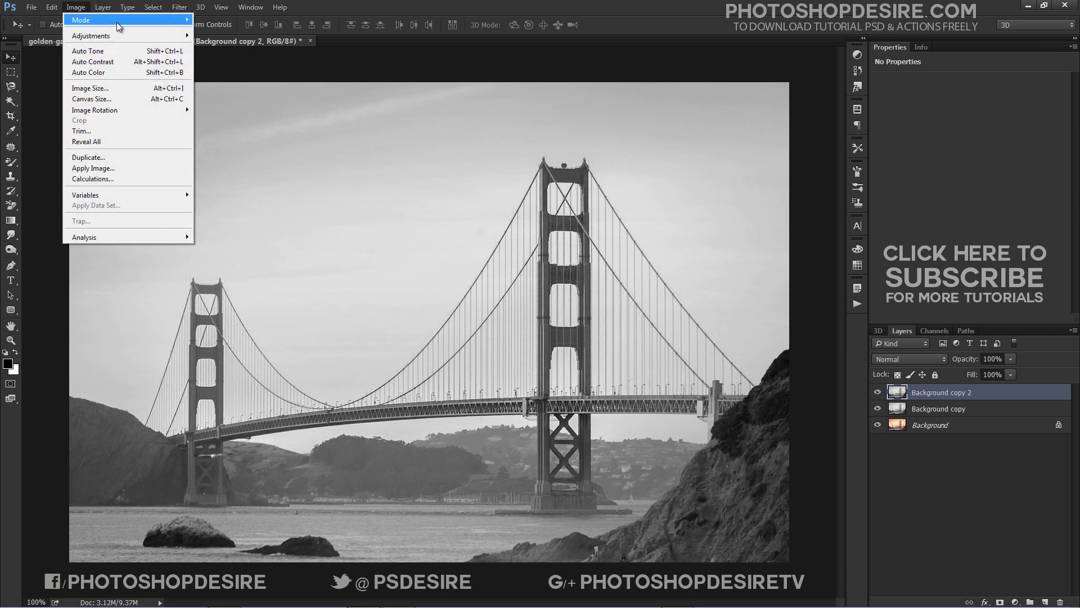
{"action": "mouse_move", "coordinate": [162, 36]}
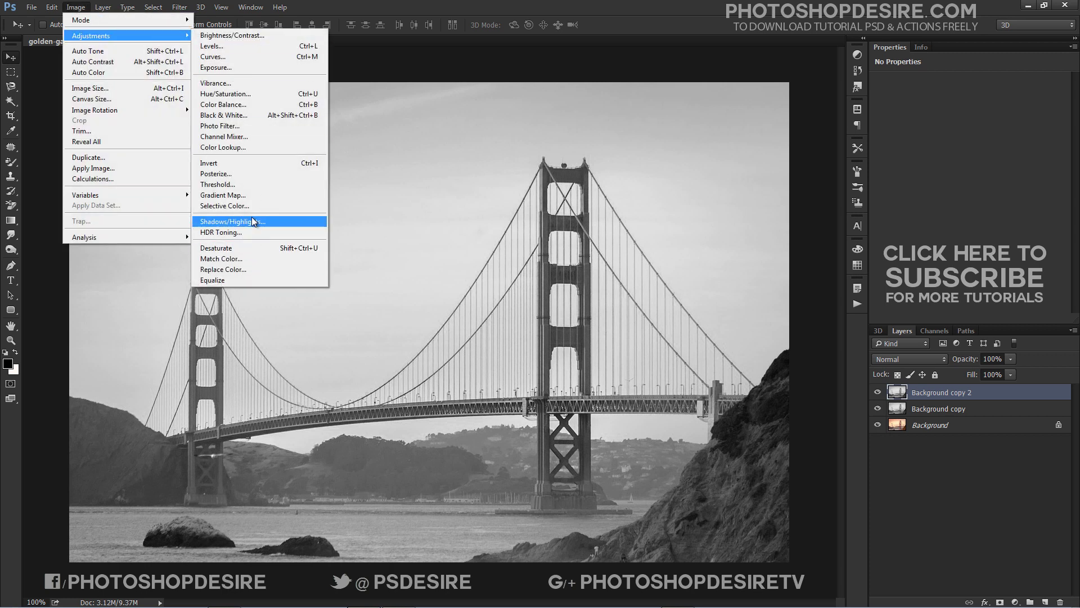
{"action": "left_click", "coordinate": [246, 164]}
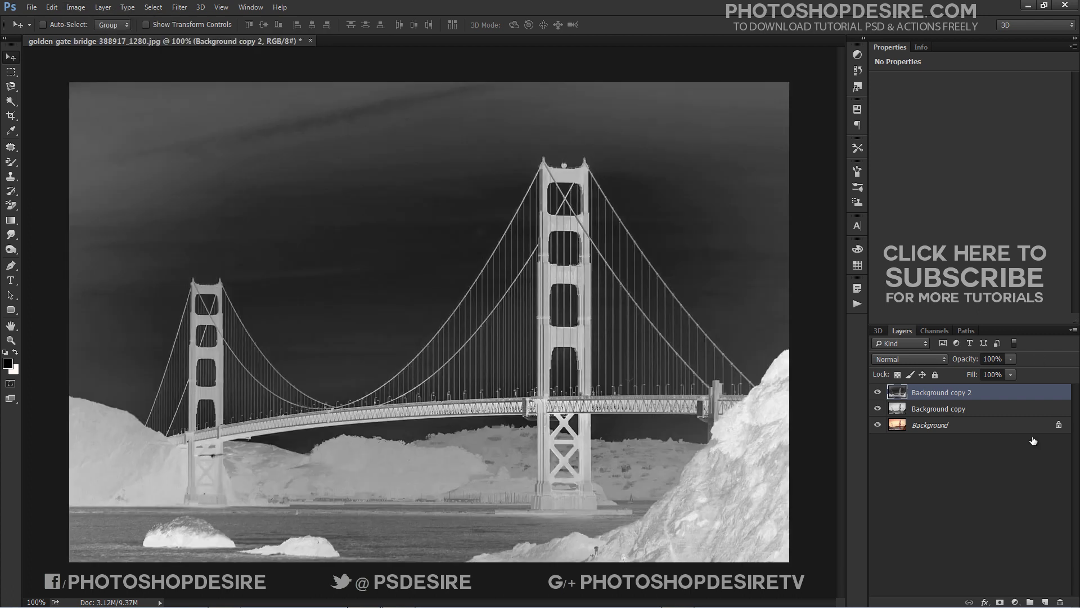
{"action": "left_click", "coordinate": [964, 444]}
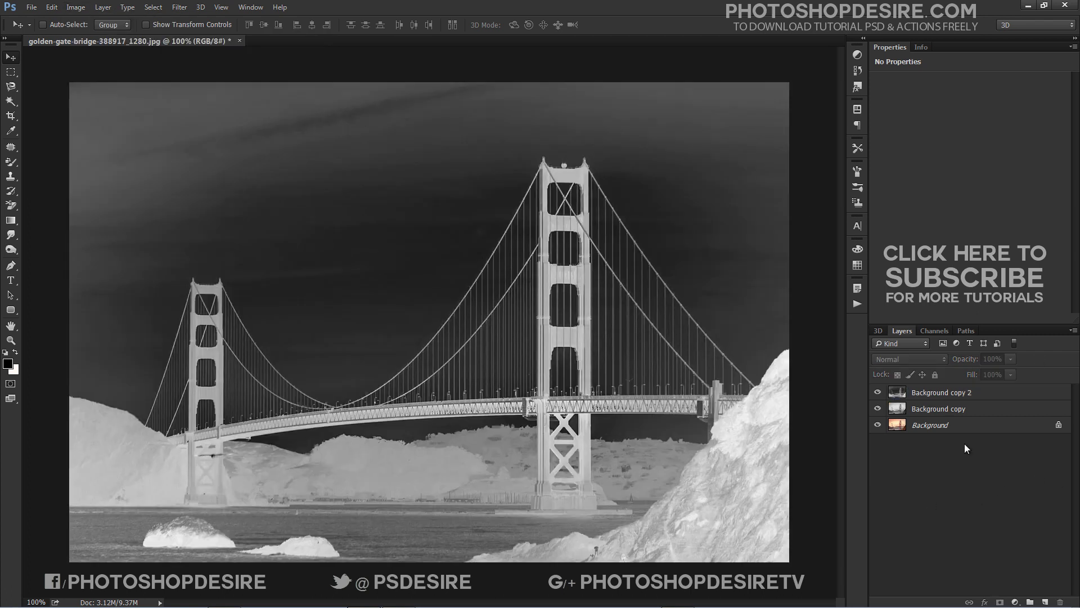
Step: Rename Background copy 2 to 'ART' and Background copy to 'COLOR'
{"action": "double_click", "coordinate": [942, 392]}
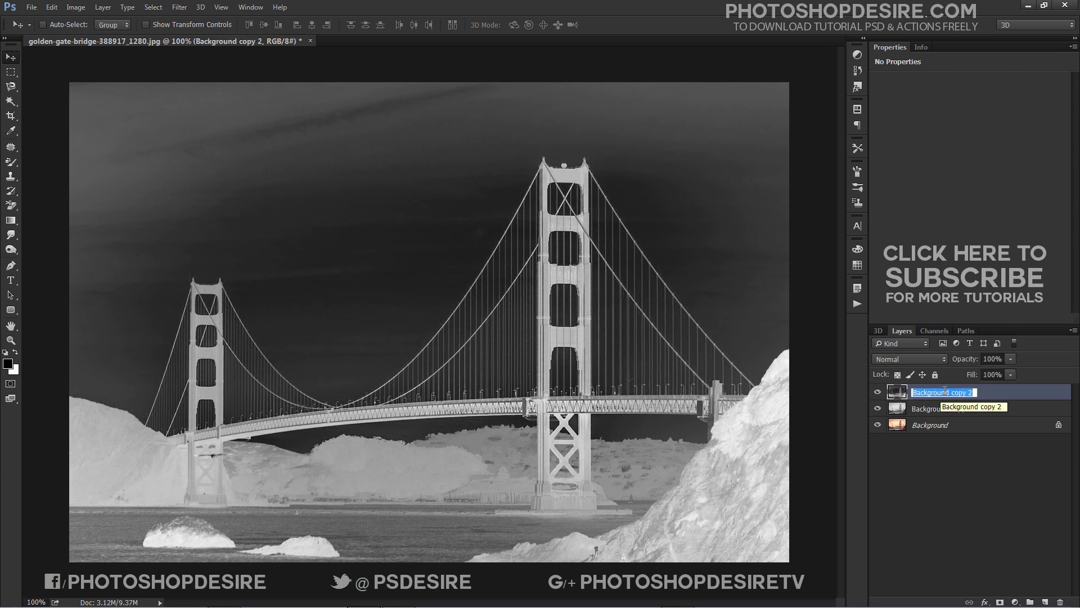
{"action": "type", "text": "ART"}
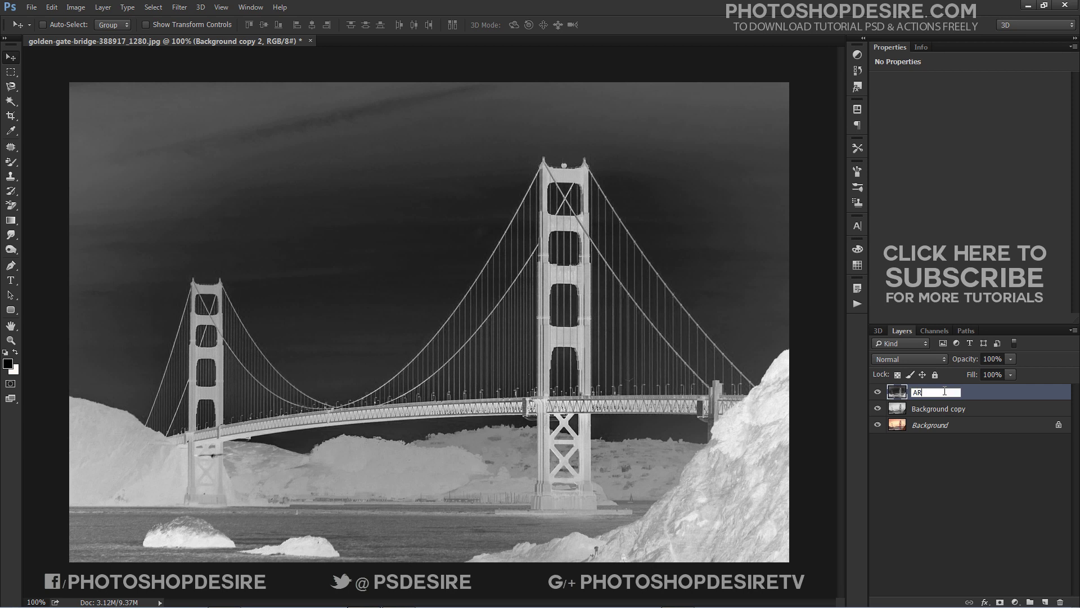
{"action": "left_click", "coordinate": [943, 451]}
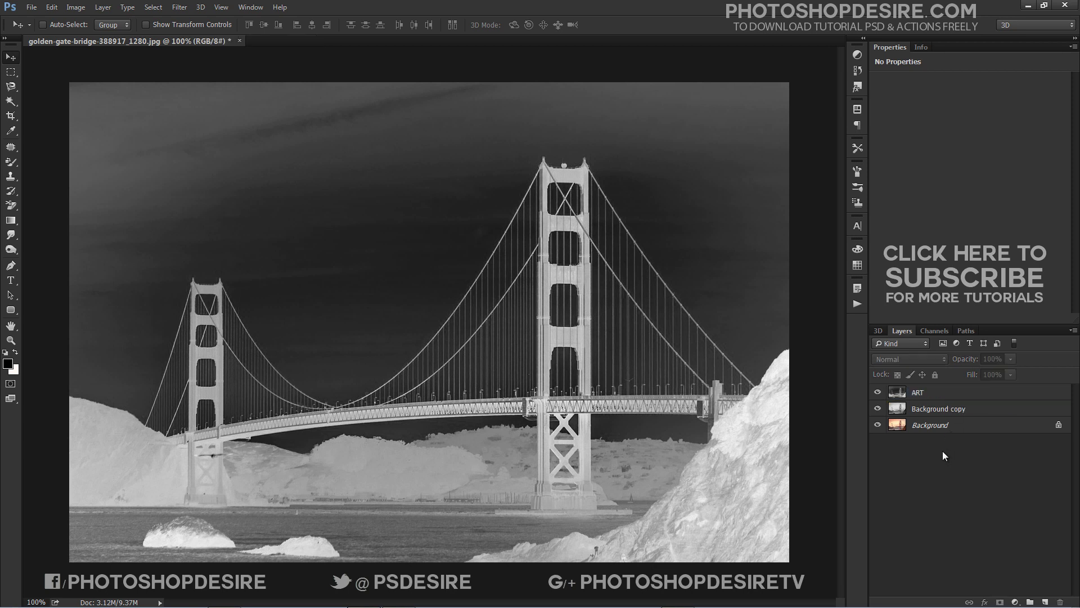
{"action": "double_click", "coordinate": [937, 409]}
{"action": "type", "text": "COLOR"}
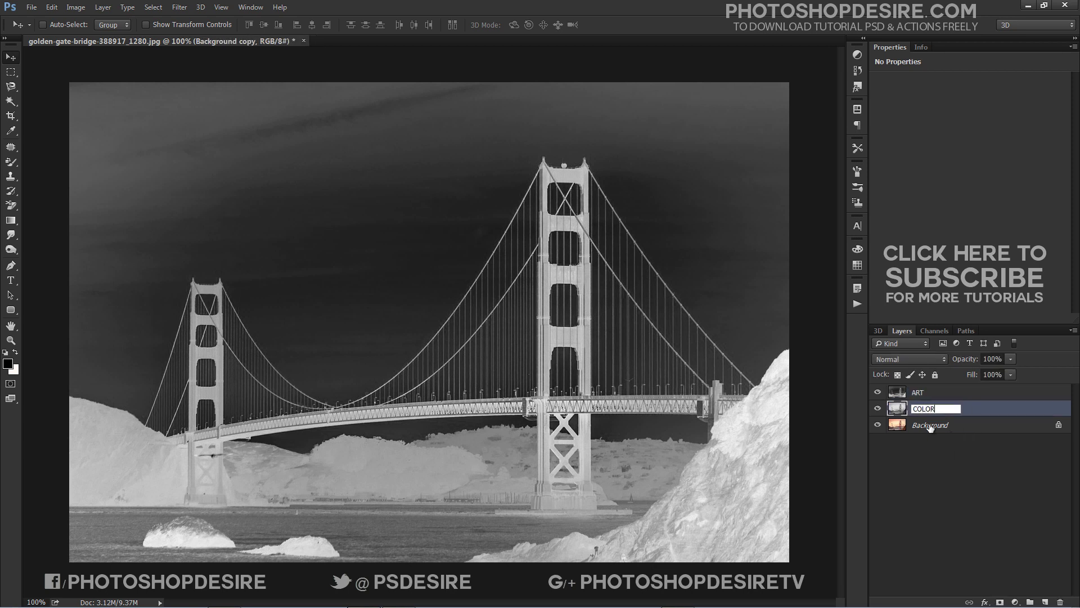
{"action": "left_click", "coordinate": [931, 448]}
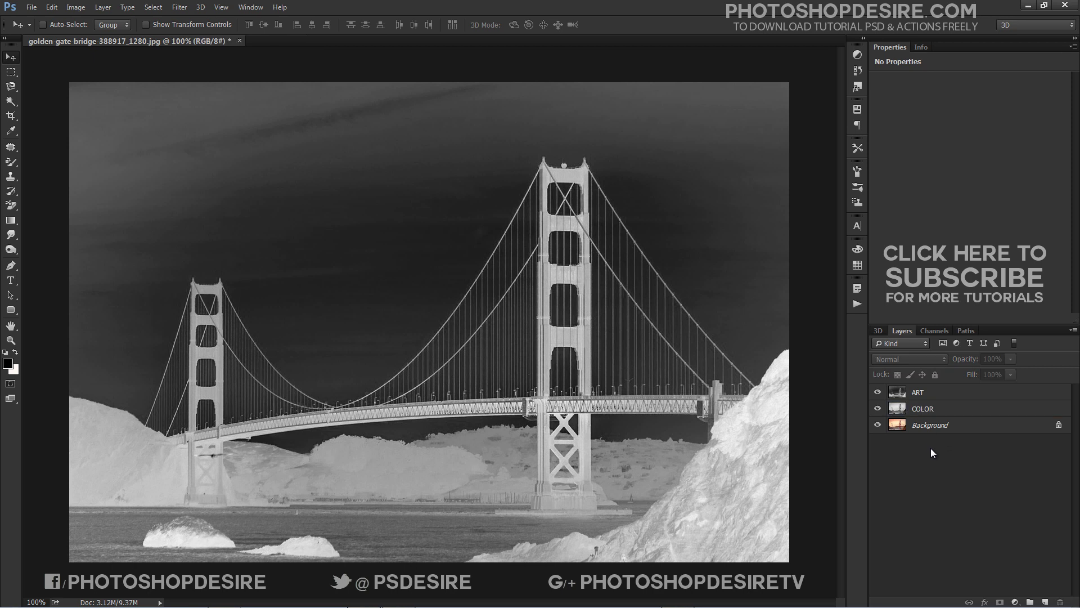
Step: Set the COLOR layer to Darker Color and the ART layer to Color Dodge blend mode
{"action": "left_click", "coordinate": [926, 411]}
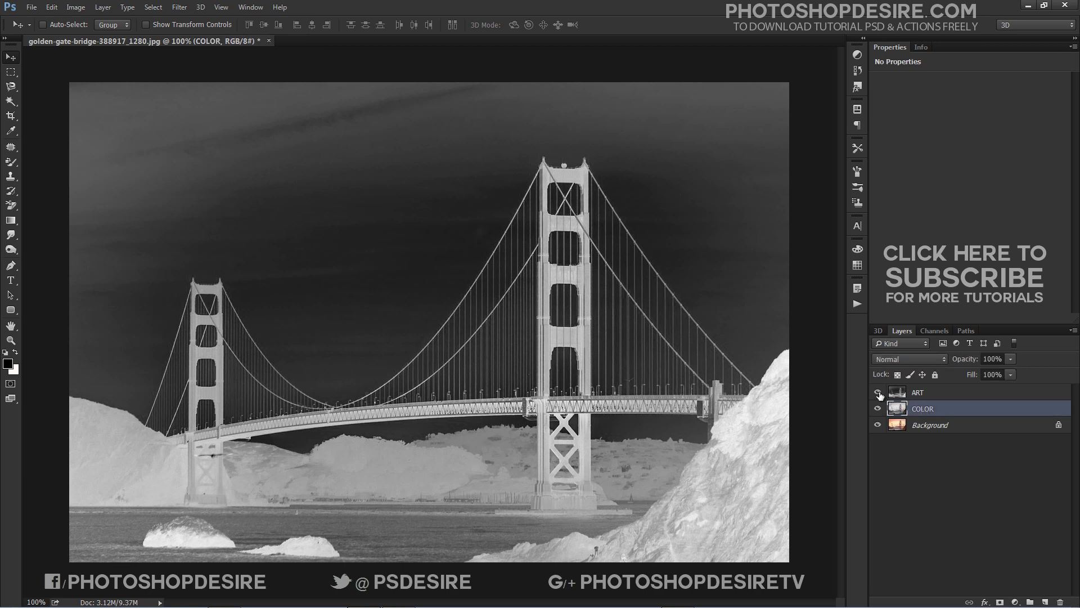
{"action": "left_click", "coordinate": [877, 392]}
{"action": "left_click", "coordinate": [916, 358]}
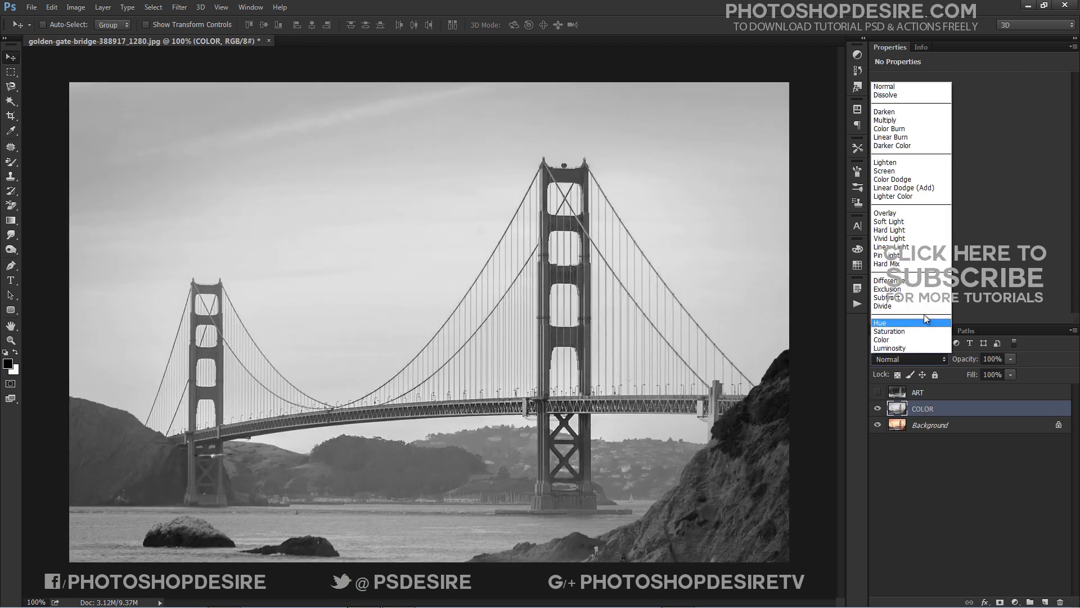
{"action": "left_click", "coordinate": [884, 155]}
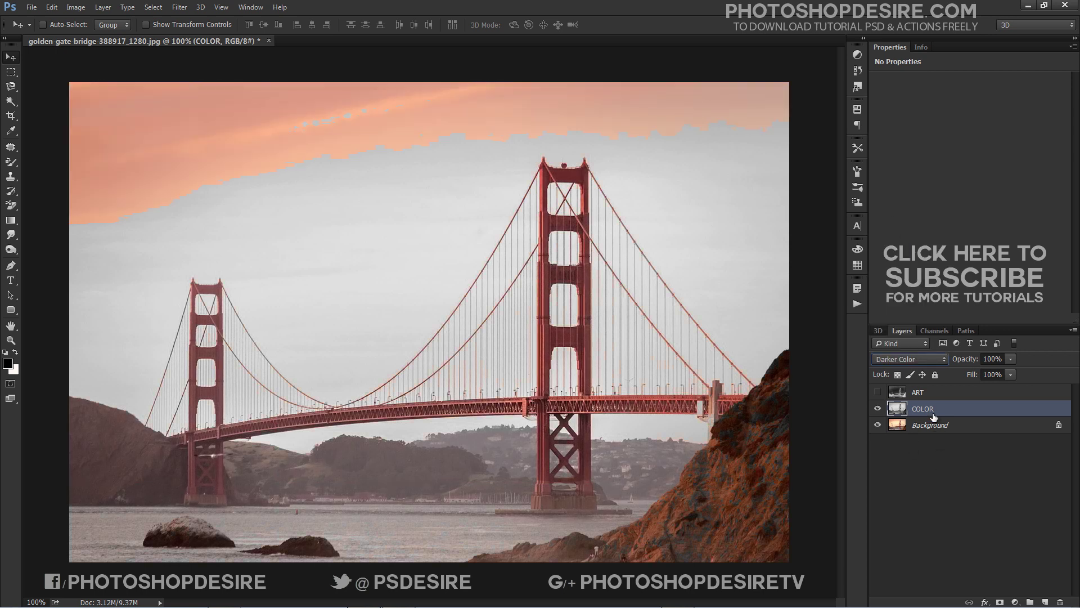
{"action": "left_click", "coordinate": [878, 392]}
{"action": "left_click", "coordinate": [918, 393]}
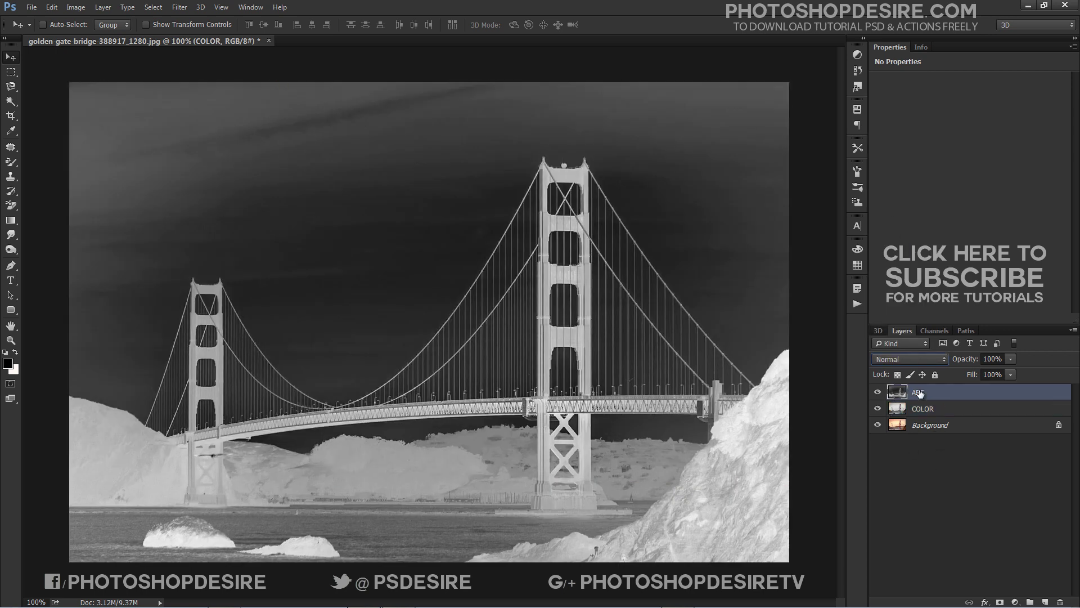
{"action": "left_click", "coordinate": [915, 360]}
{"action": "left_click", "coordinate": [902, 180]}
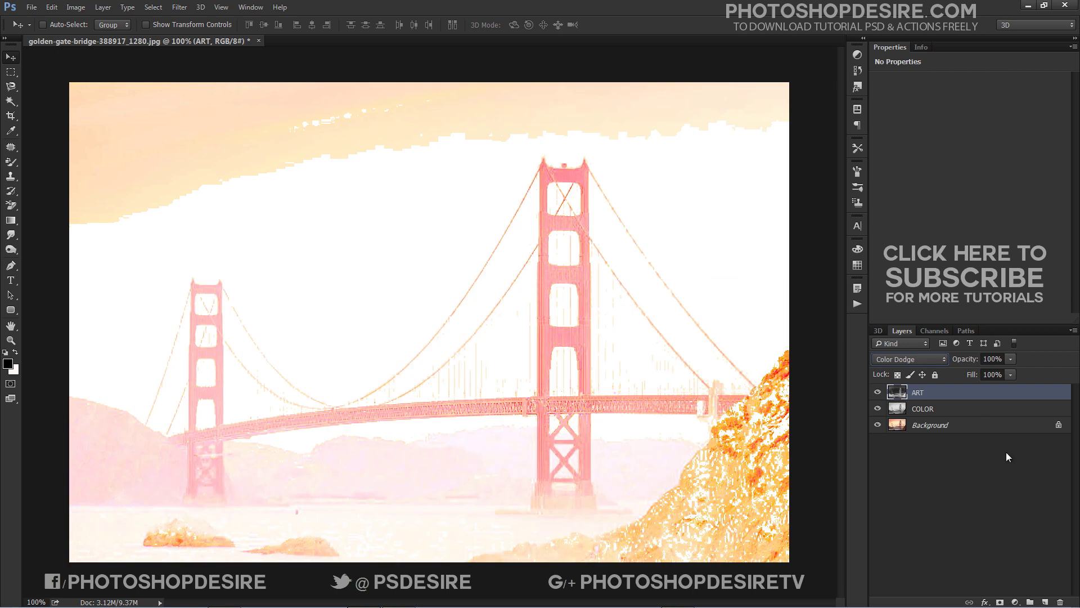
Step: Convert ART to a smart object and apply a Minimum filter with 1.3-pixel radius
{"action": "right_click", "coordinate": [924, 394]}
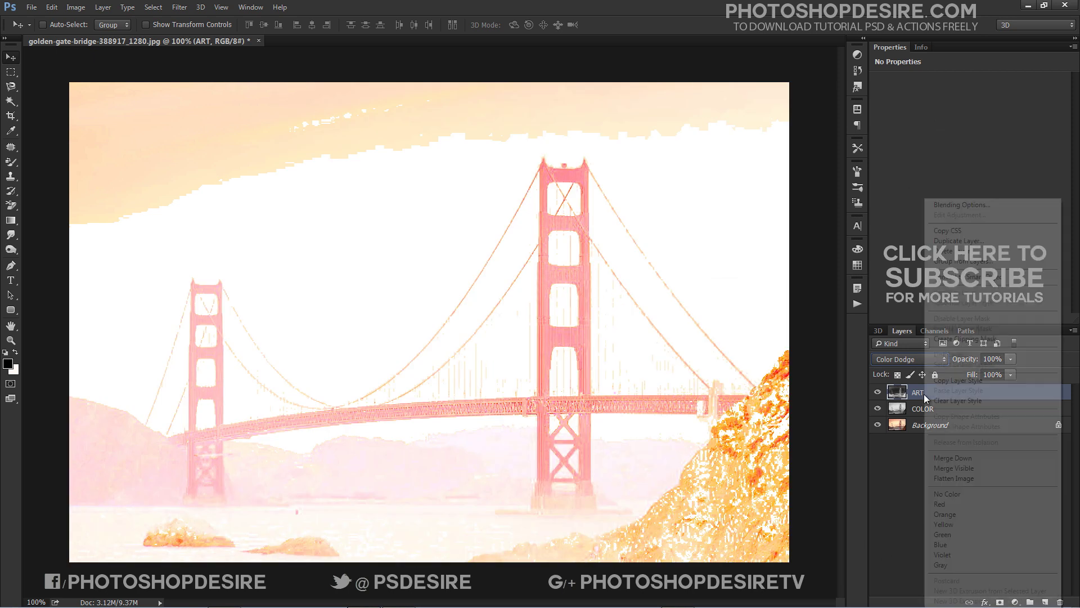
{"action": "left_click", "coordinate": [955, 276]}
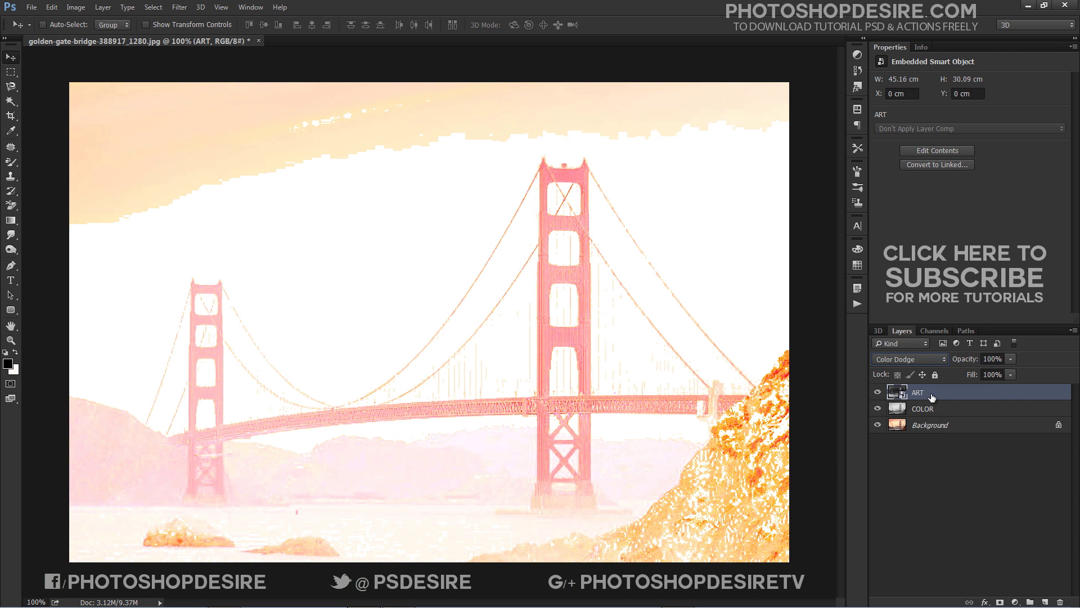
{"action": "left_click", "coordinate": [181, 7]}
{"action": "mouse_move", "coordinate": [309, 217]}
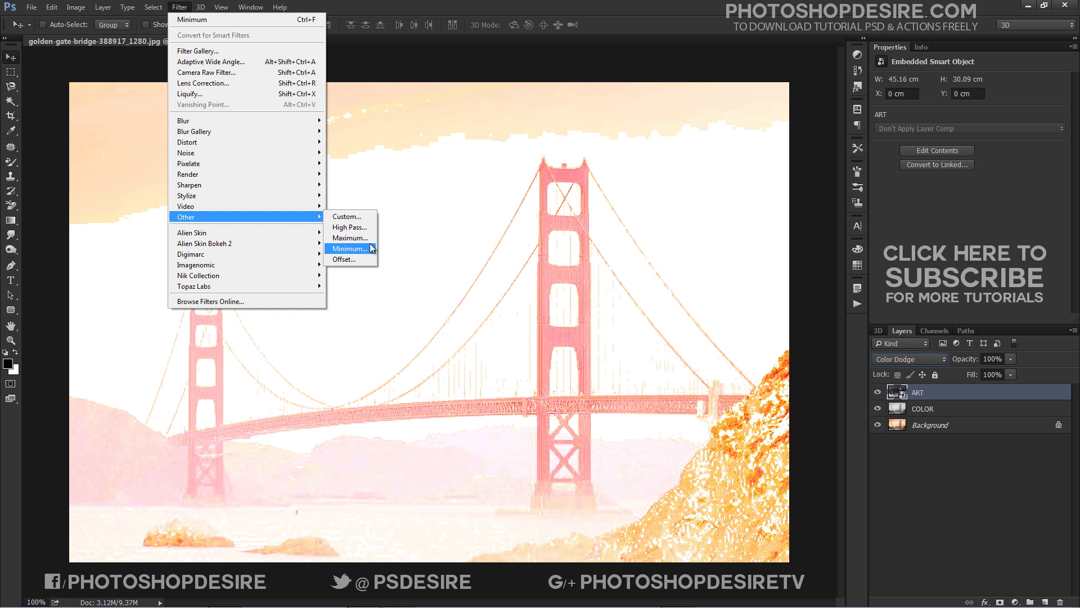
{"action": "left_click", "coordinate": [350, 248]}
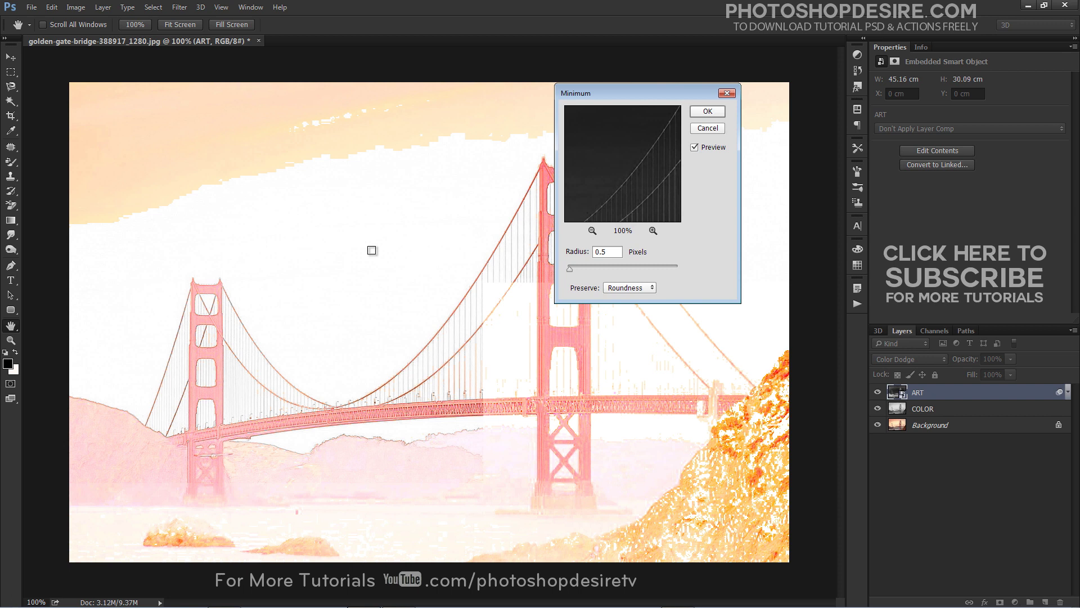
{"action": "left_click_drag", "start_coordinate": [578, 273], "coordinate": [577, 271]}
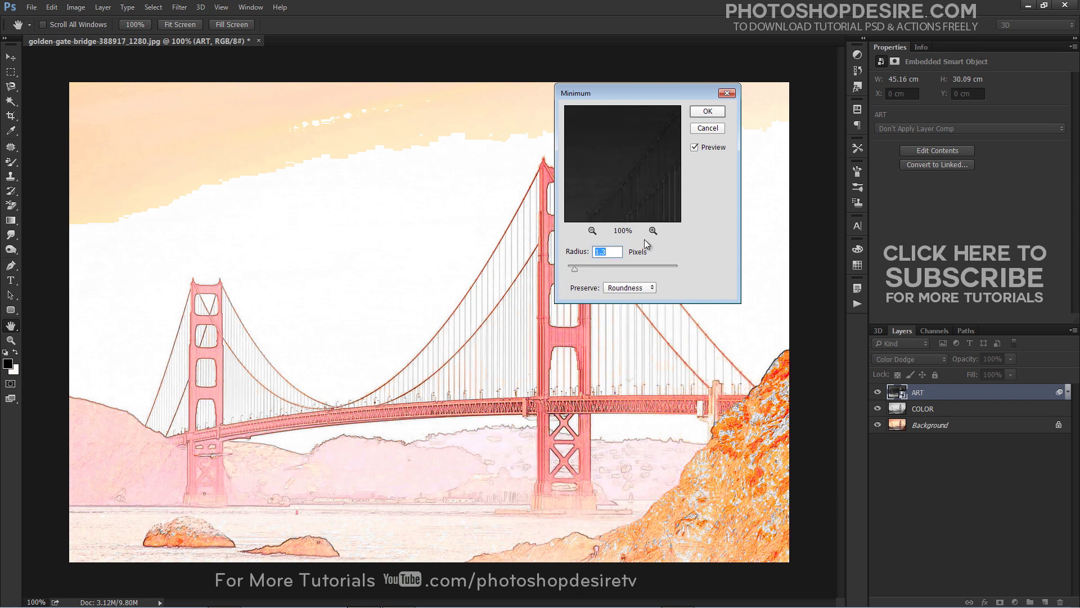
{"action": "left_click", "coordinate": [707, 112]}
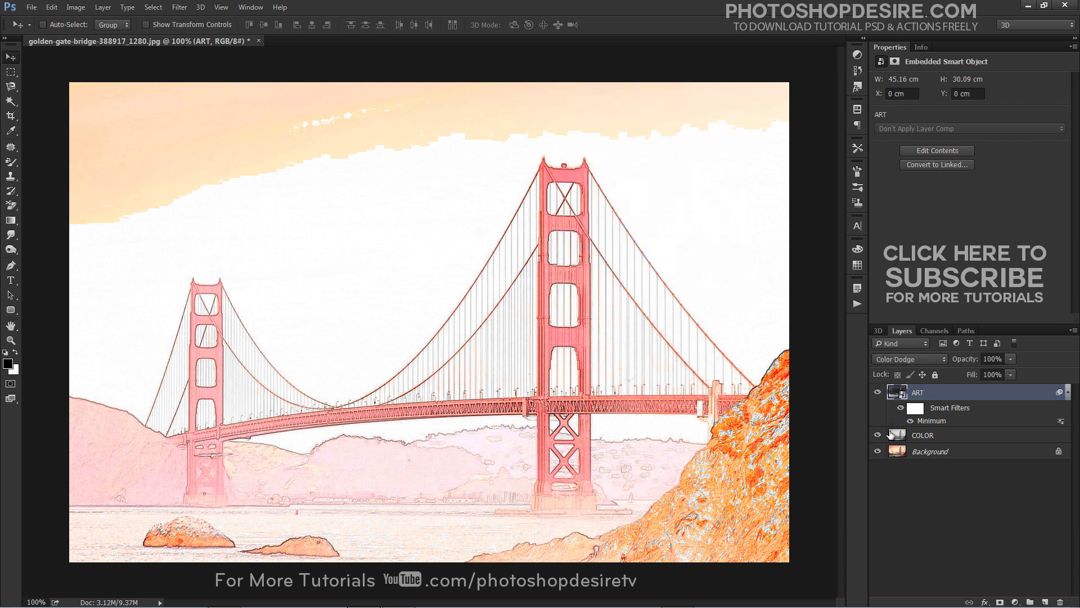
Step: Drop the COLOR layer's opacity to about 24%, then reselect the ART layer
{"action": "left_click", "coordinate": [912, 437]}
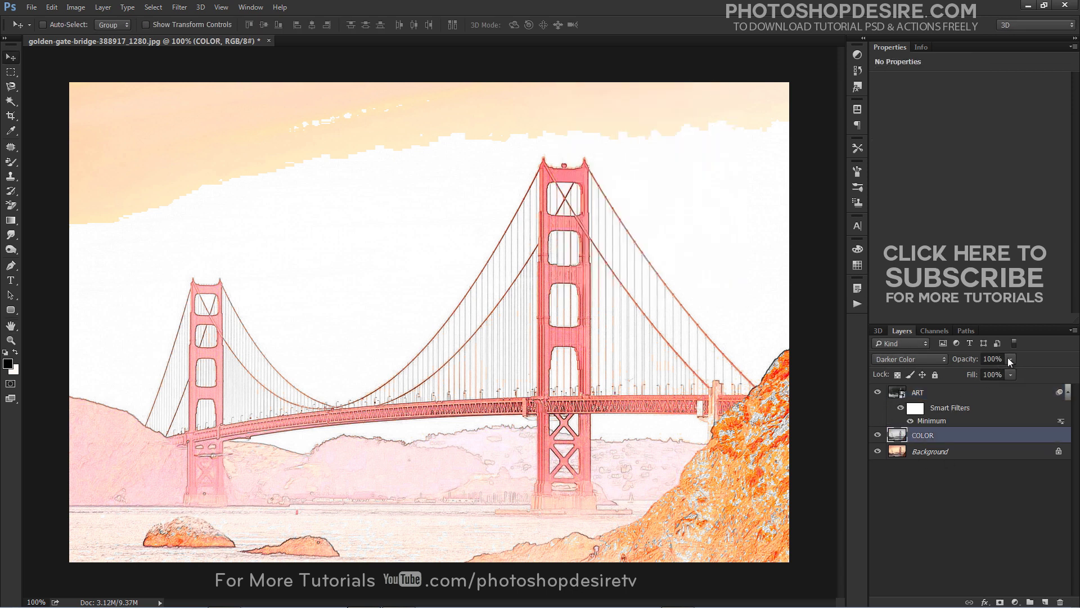
{"action": "left_click_drag", "start_coordinate": [1008, 359], "coordinate": [961, 373]}
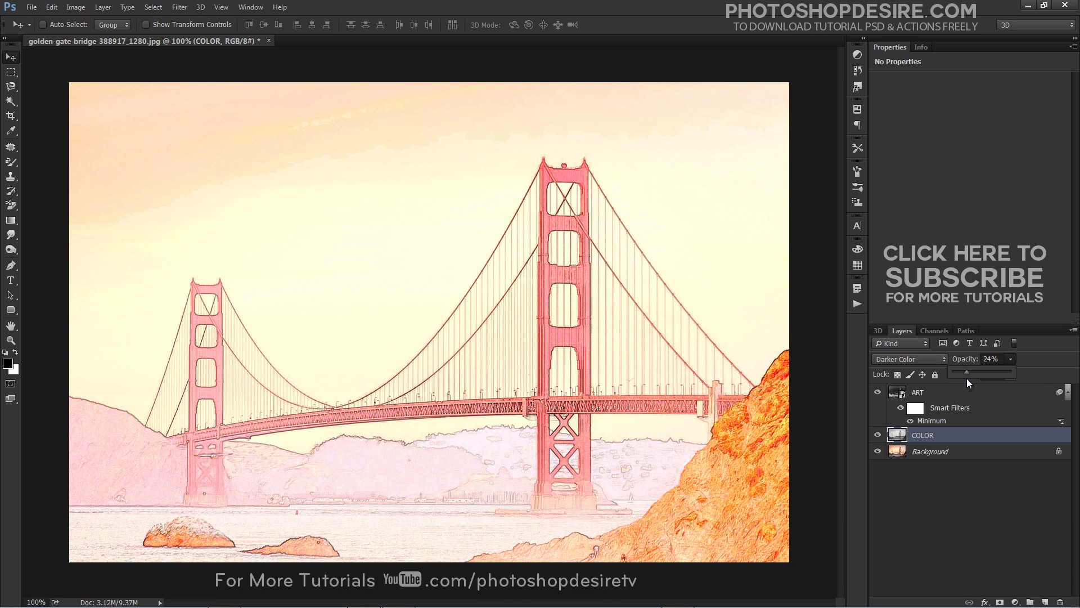
{"action": "left_click", "coordinate": [928, 394]}
{"action": "left_click", "coordinate": [928, 393]}
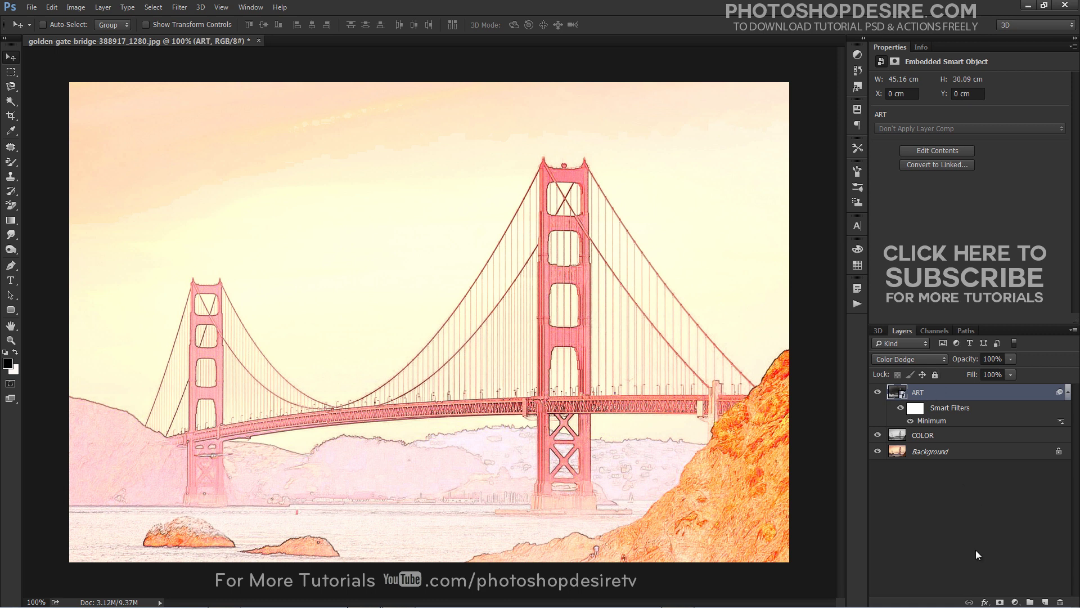
Step: Add a Levels adjustment layer with the midtone slider set to about 0.54
{"action": "left_click", "coordinate": [1014, 602]}
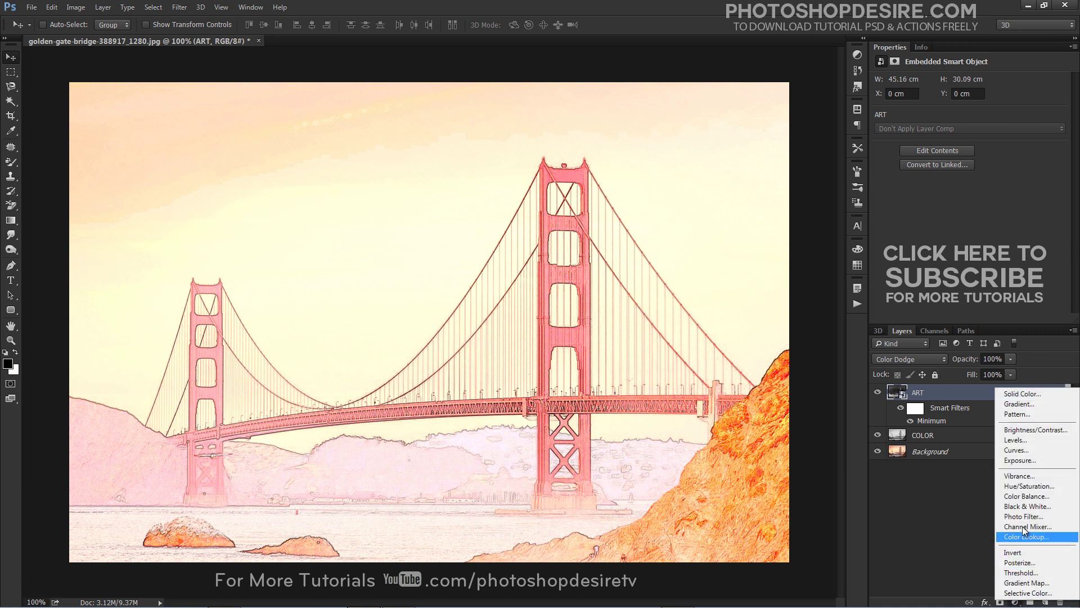
{"action": "left_click", "coordinate": [1017, 440]}
{"action": "left_click_drag", "start_coordinate": [978, 162], "coordinate": [1004, 167]}
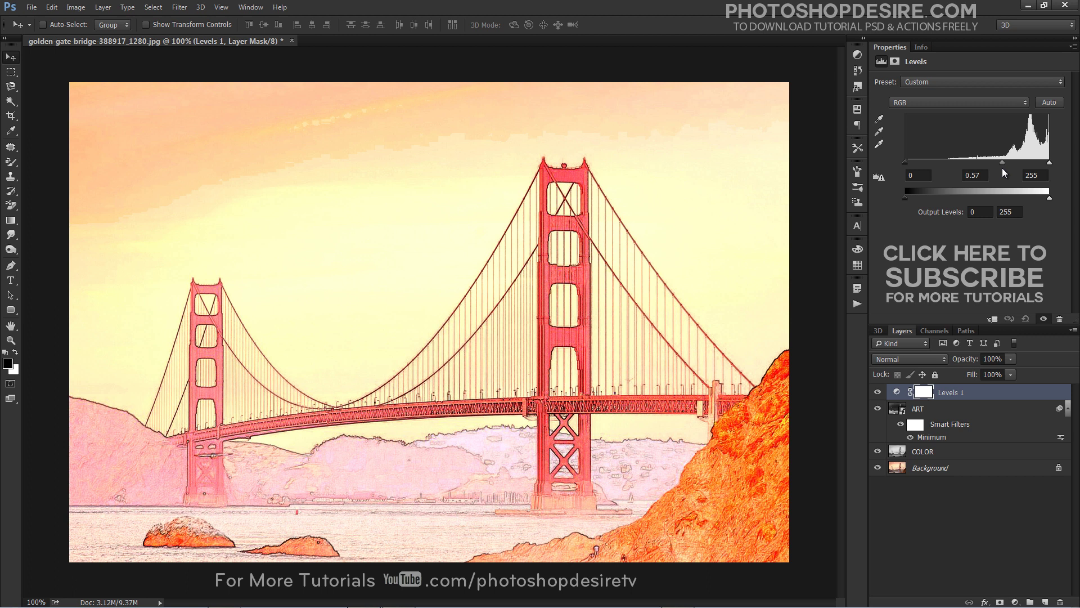
{"action": "left_click_drag", "start_coordinate": [1005, 162], "coordinate": [1007, 162]}
{"action": "left_click", "coordinate": [933, 509]}
{"action": "left_click", "coordinate": [878, 467], "text": "alt"}
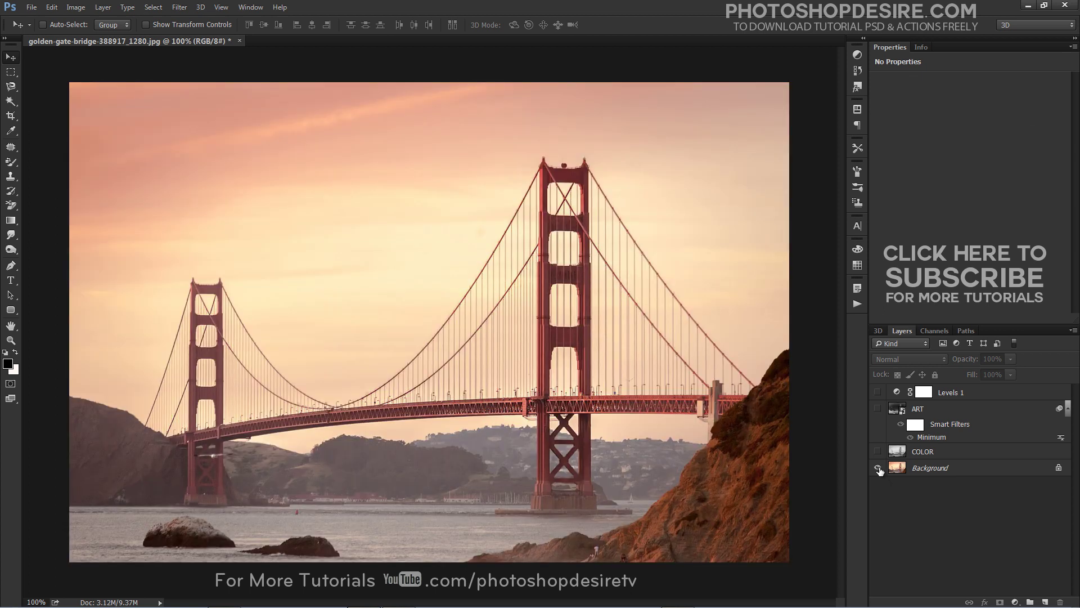
{"action": "left_click", "coordinate": [878, 468], "text": "alt"}
{"action": "left_click", "coordinate": [878, 467], "text": "alt"}
{"action": "left_click", "coordinate": [878, 467], "text": "alt"}
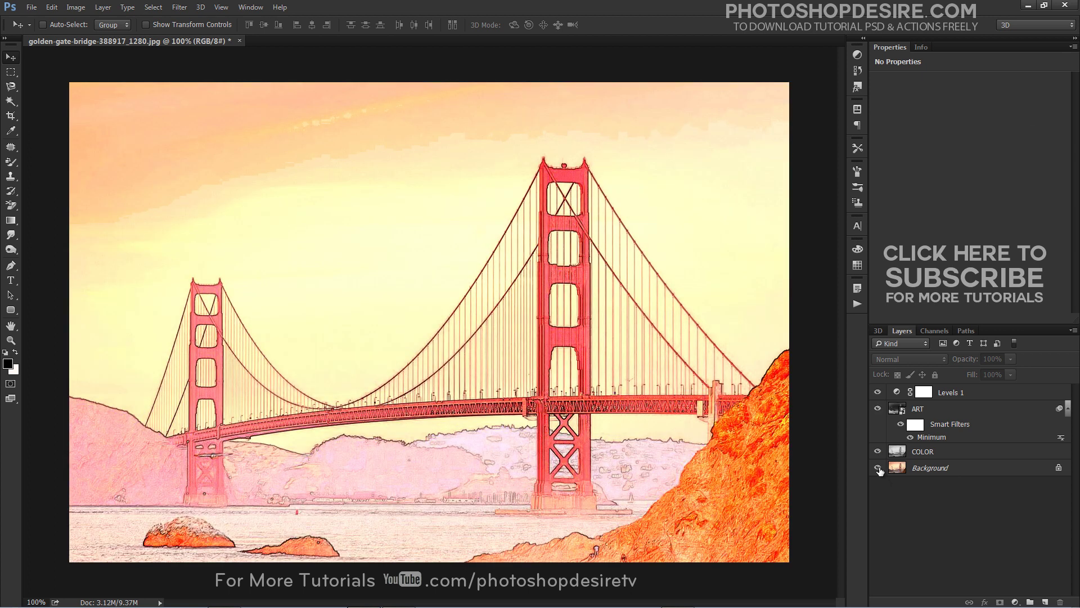
{"action": "left_click", "coordinate": [878, 467], "text": "alt"}
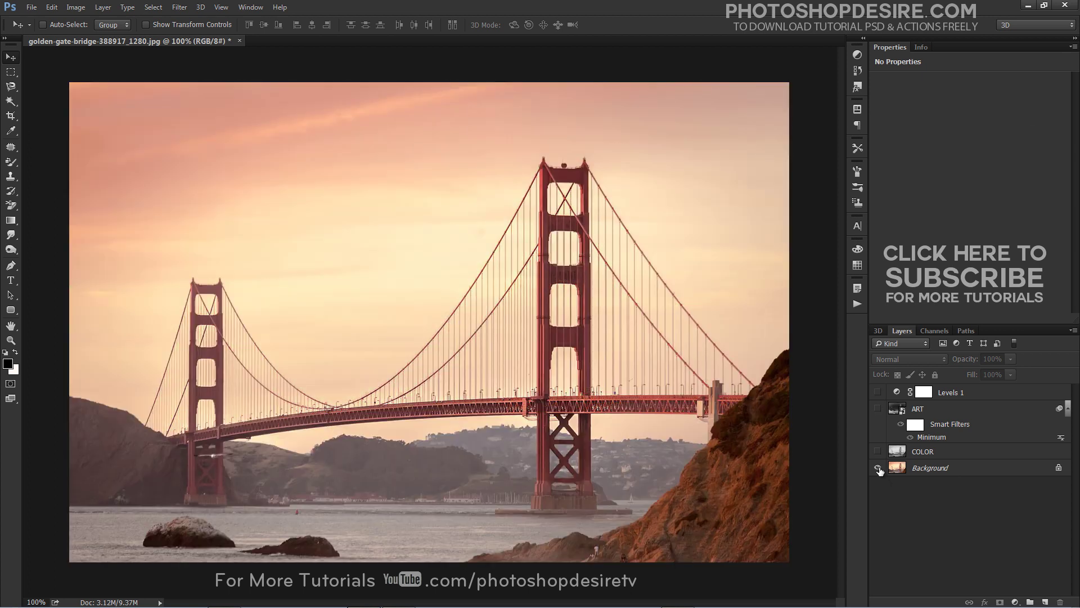
{"action": "left_click", "coordinate": [878, 467], "text": "alt"}
{"action": "left_click", "coordinate": [878, 468], "text": "alt"}
{"action": "left_click", "coordinate": [878, 468], "text": "alt"}
{"action": "left_click", "coordinate": [877, 468], "text": "alt"}
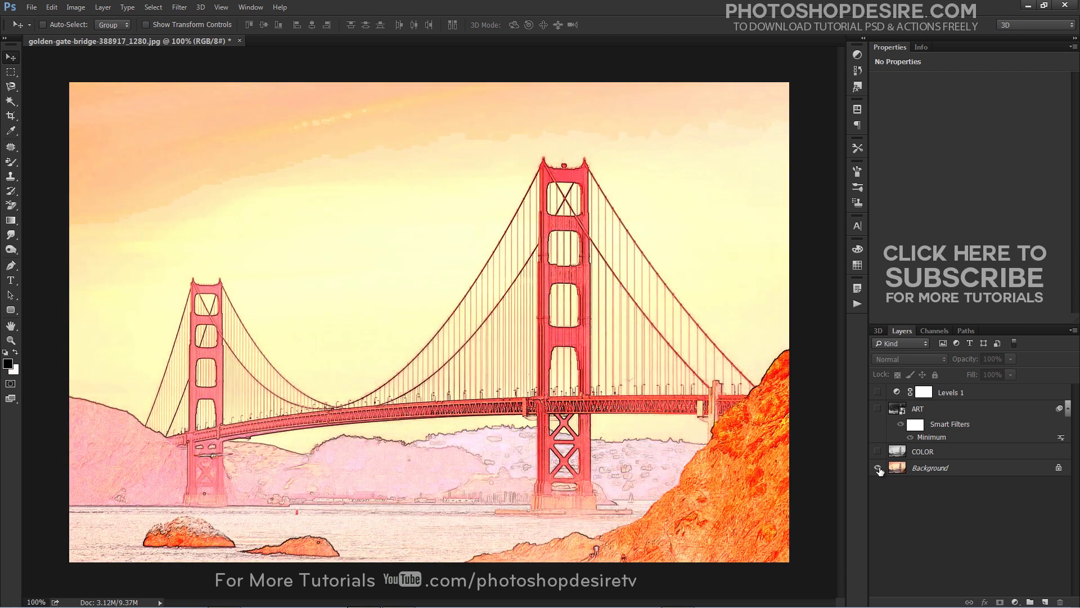
{"action": "left_click", "coordinate": [877, 468], "text": "alt"}
Step: Change ART's Minimum filter radius to 1.1 pixels, then raise the COLOR layer's opacity
{"action": "left_click", "coordinate": [927, 438]}
{"action": "double_click", "coordinate": [927, 438]}
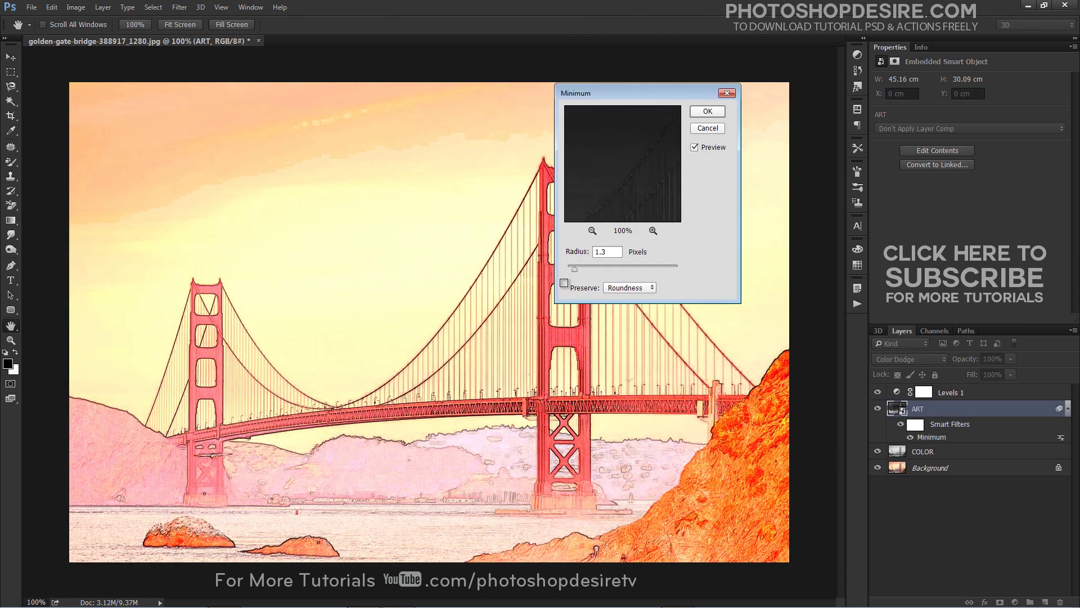
{"action": "left_click", "coordinate": [579, 268]}
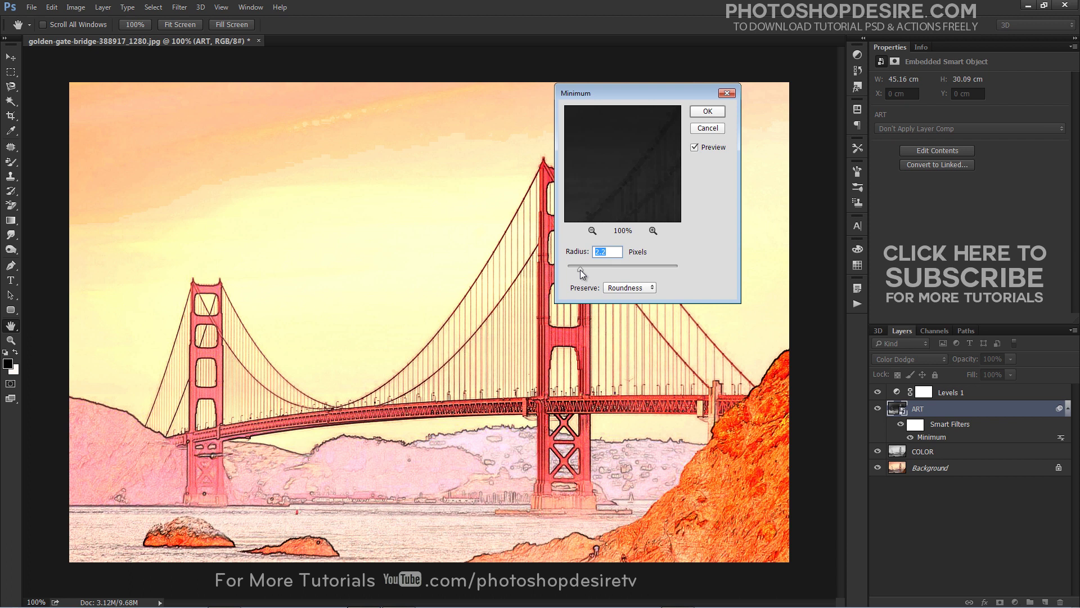
{"action": "left_click", "coordinate": [572, 268]}
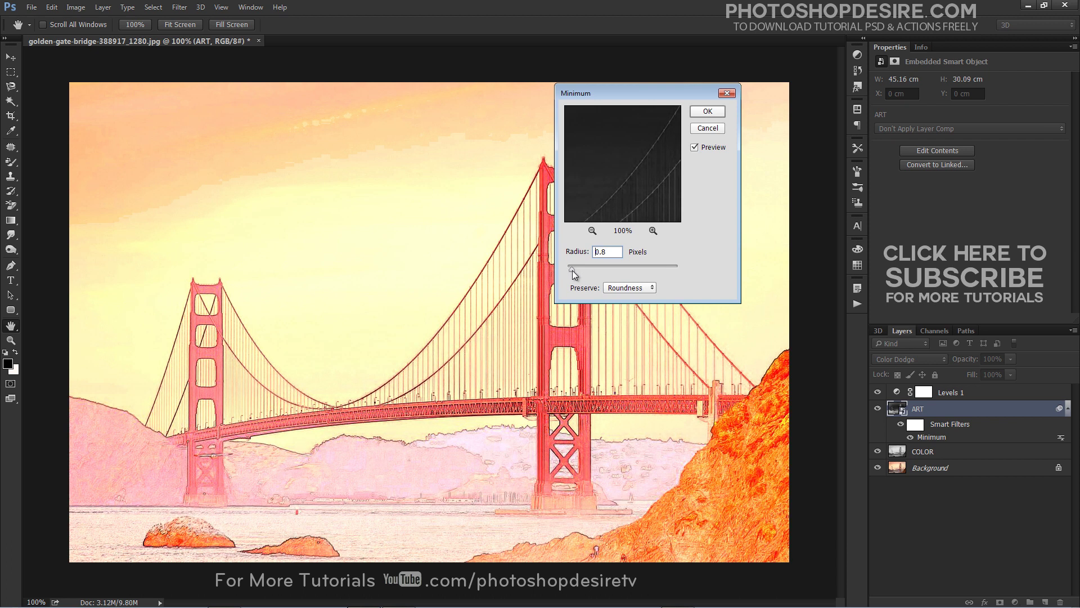
{"action": "left_click", "coordinate": [573, 271]}
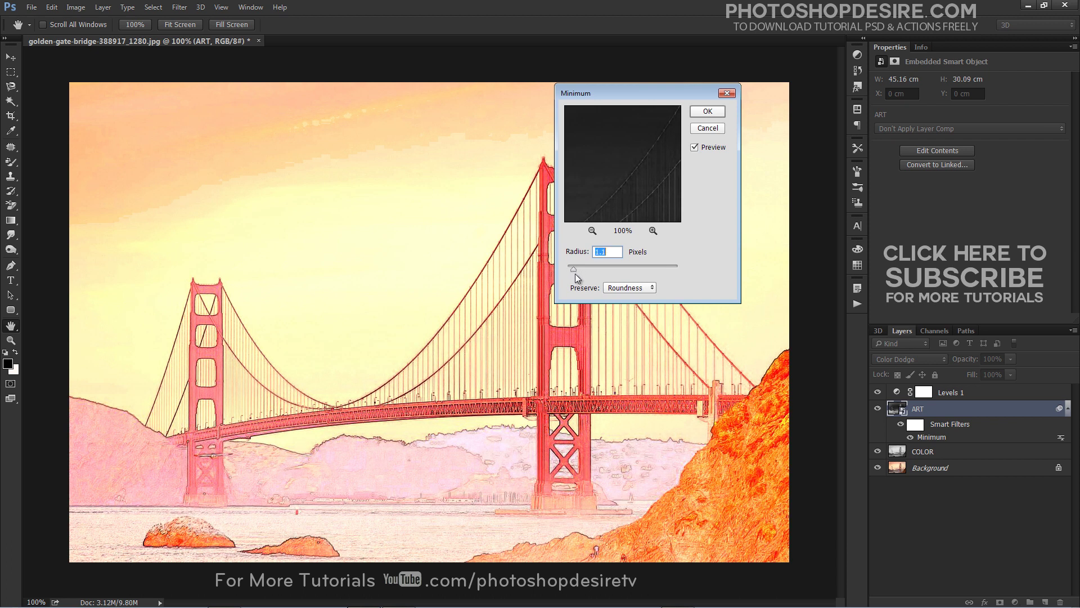
{"action": "left_click", "coordinate": [708, 112]}
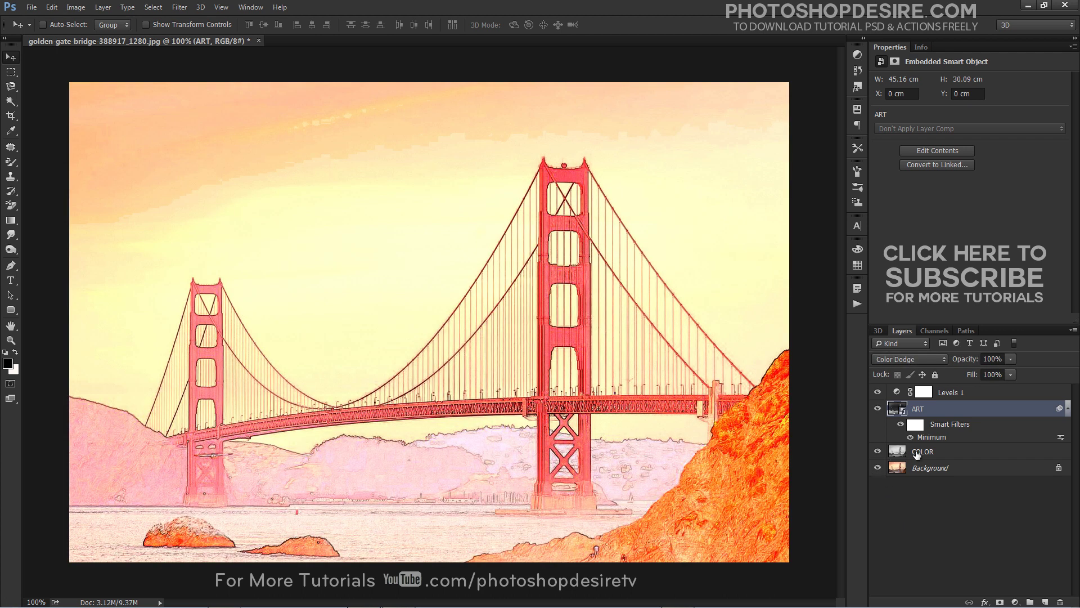
{"action": "left_click", "coordinate": [920, 454]}
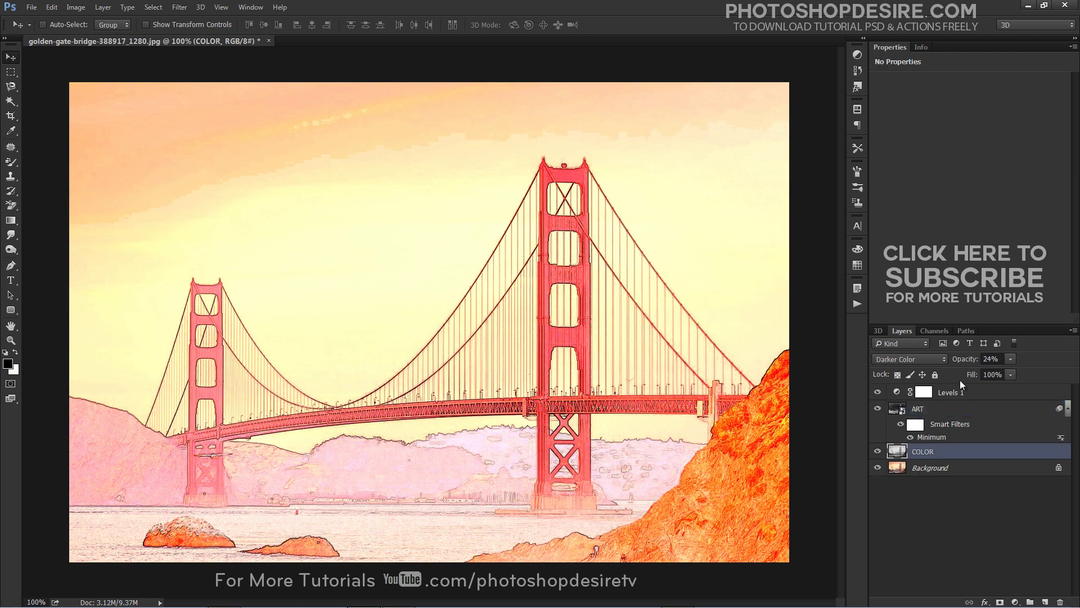
{"action": "mouse_move", "coordinate": [960, 363]}
{"action": "left_mouse_down"}
{"action": "mouse_move", "coordinate": [975, 367]}
{"action": "mouse_move", "coordinate": [956, 363]}
{"action": "left_mouse_up"}
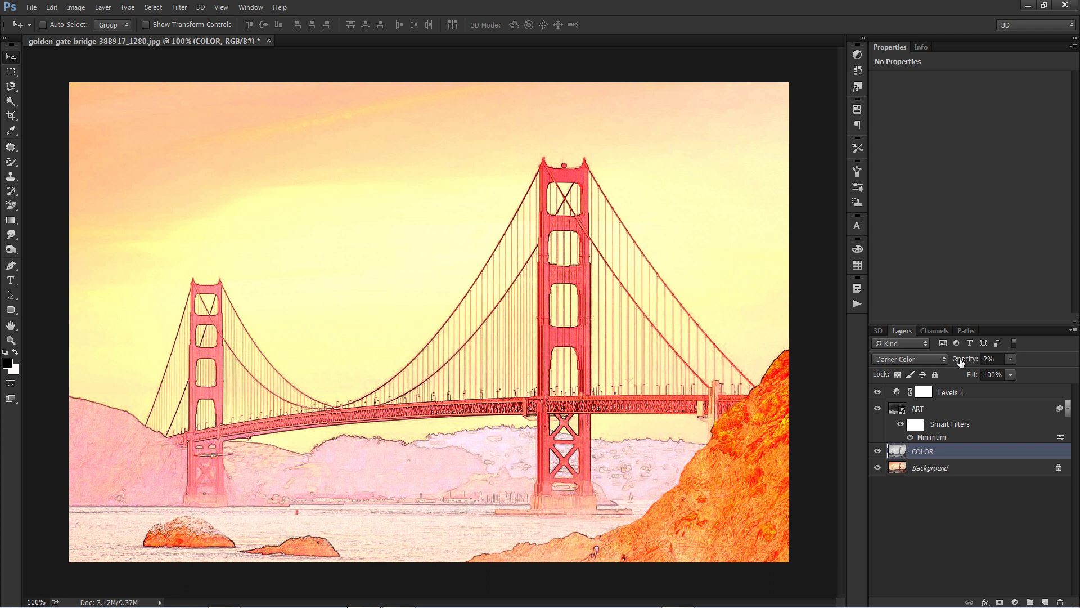
{"action": "left_click", "coordinate": [930, 533]}
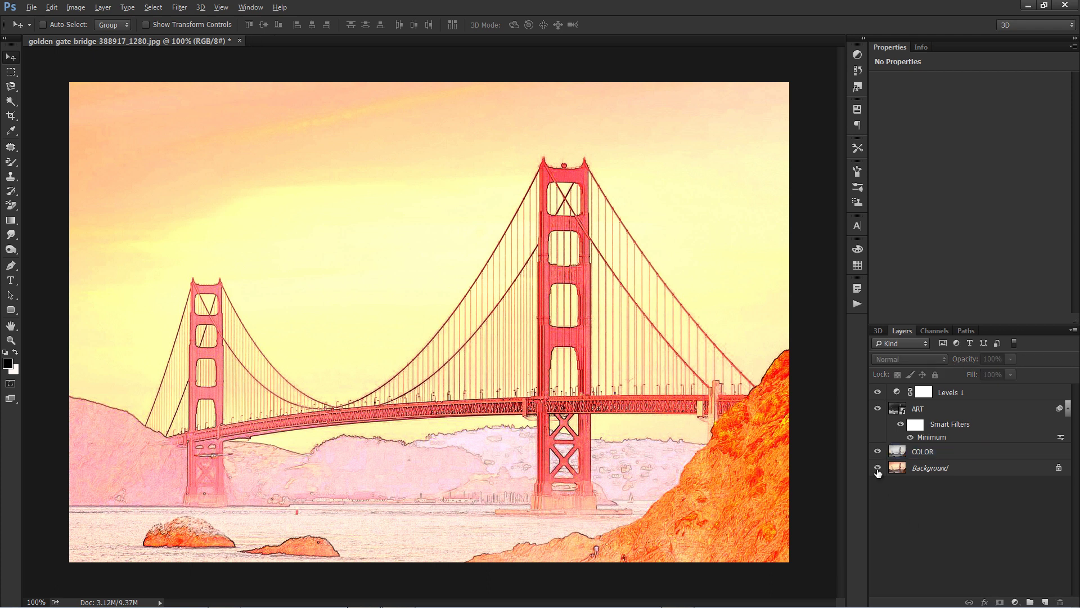
{"action": "left_click", "coordinate": [877, 467], "text": "alt"}
{"action": "left_click", "coordinate": [878, 467], "text": "alt"}
{"action": "left_click", "coordinate": [877, 467], "text": "alt"}
{"action": "left_click", "coordinate": [878, 468], "text": "alt"}
{"action": "left_click", "coordinate": [877, 468], "text": "alt"}
{"action": "left_click", "coordinate": [878, 468], "text": "alt"}
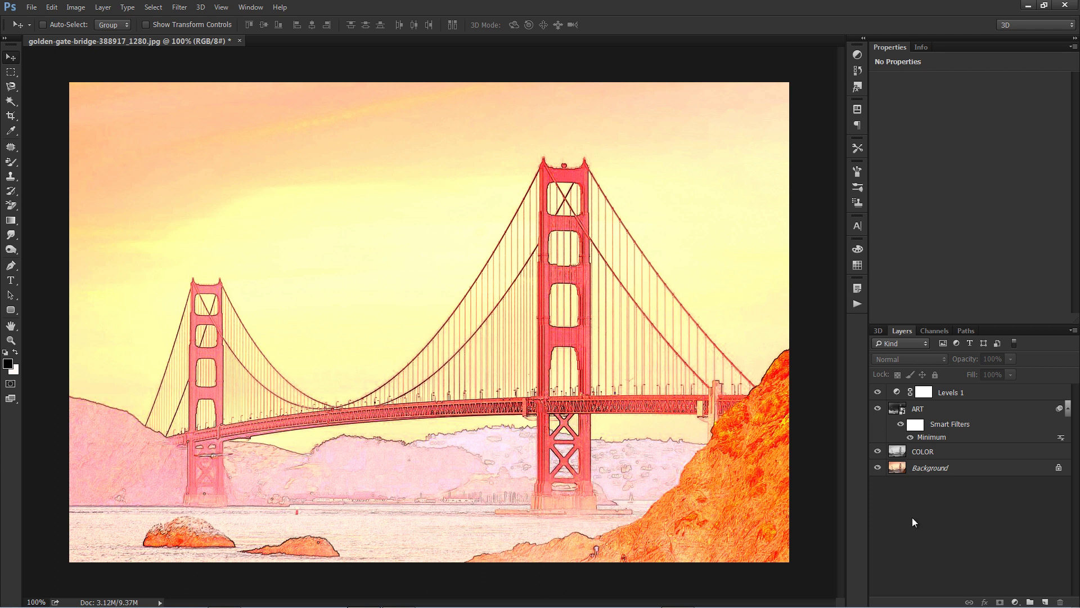